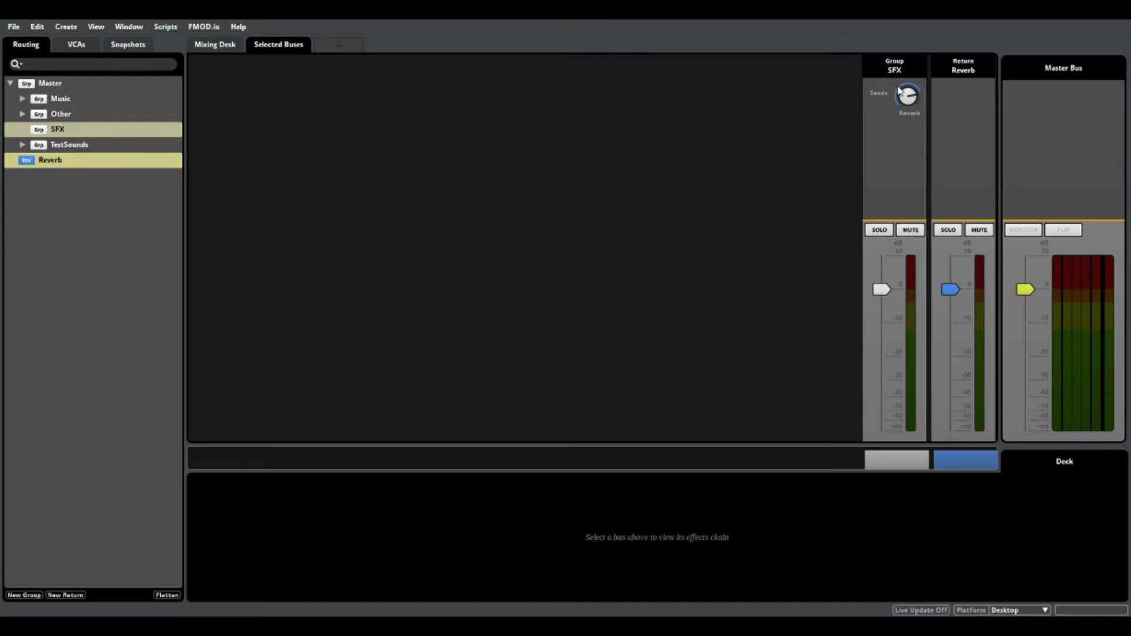
Step: Select the SFX group strip to show its effects chain and its send to the Reverb return
{"action": "left_click", "coordinate": [897, 124]}
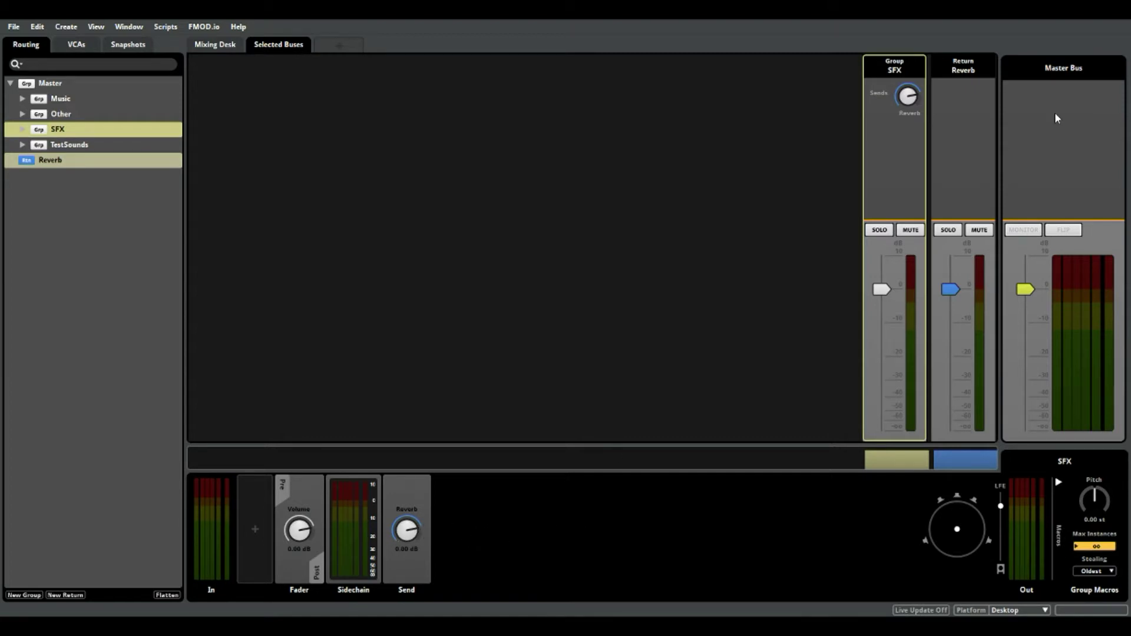
Step: Inspect the Reverb return's effects, with its 1.50 sec reverb, then the SFX group's effects again
{"action": "left_click", "coordinate": [958, 124]}
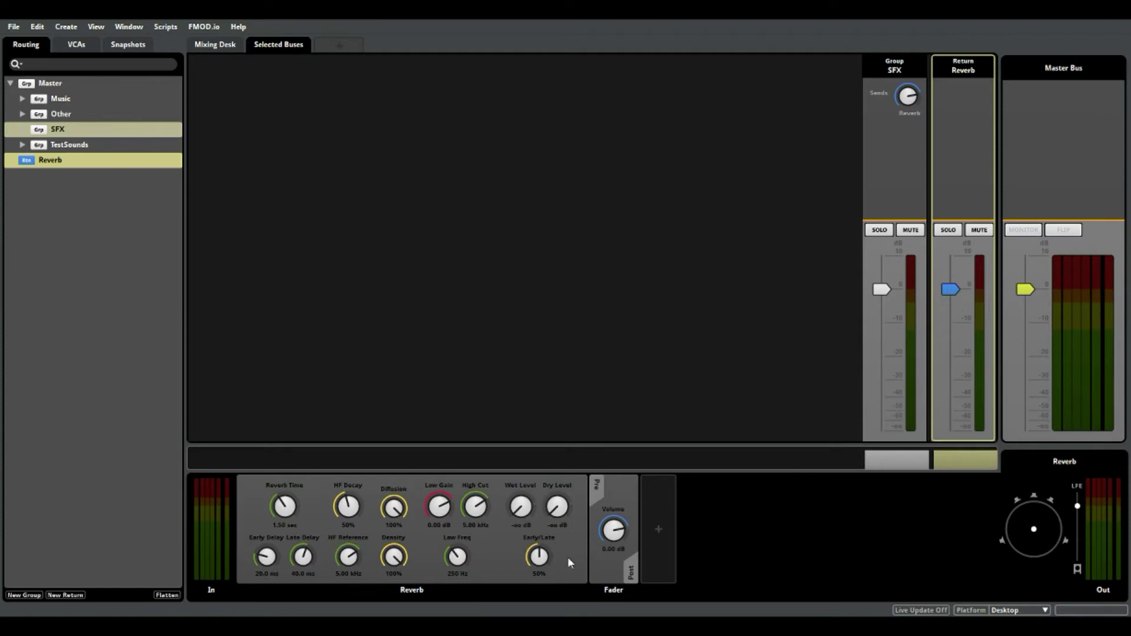
{"action": "left_click", "coordinate": [899, 140]}
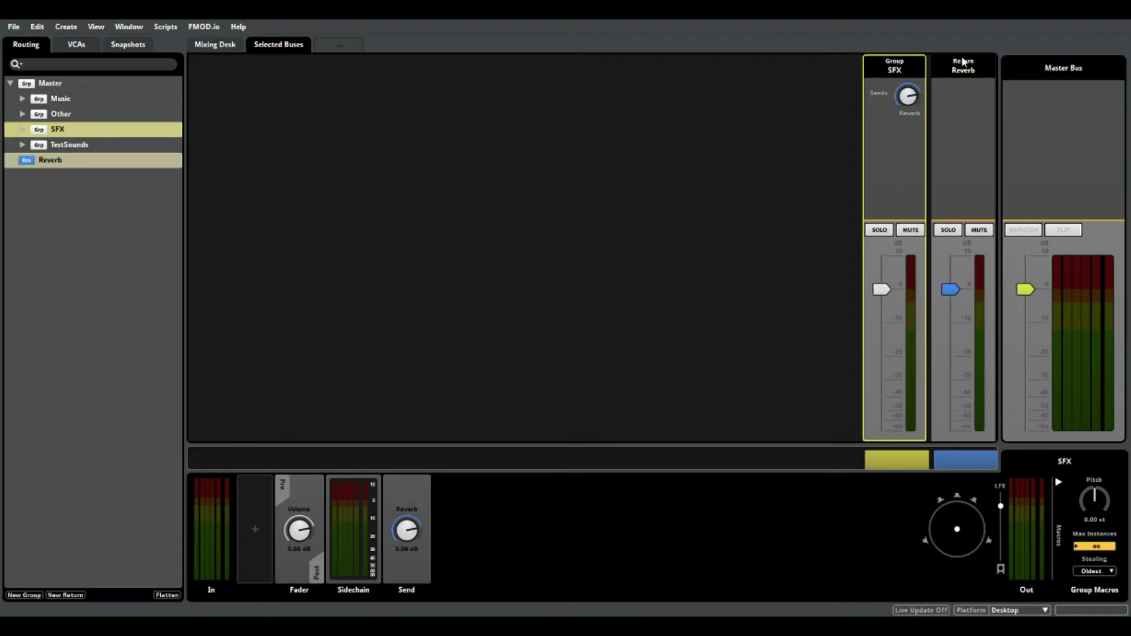
{"action": "left_click", "coordinate": [960, 126]}
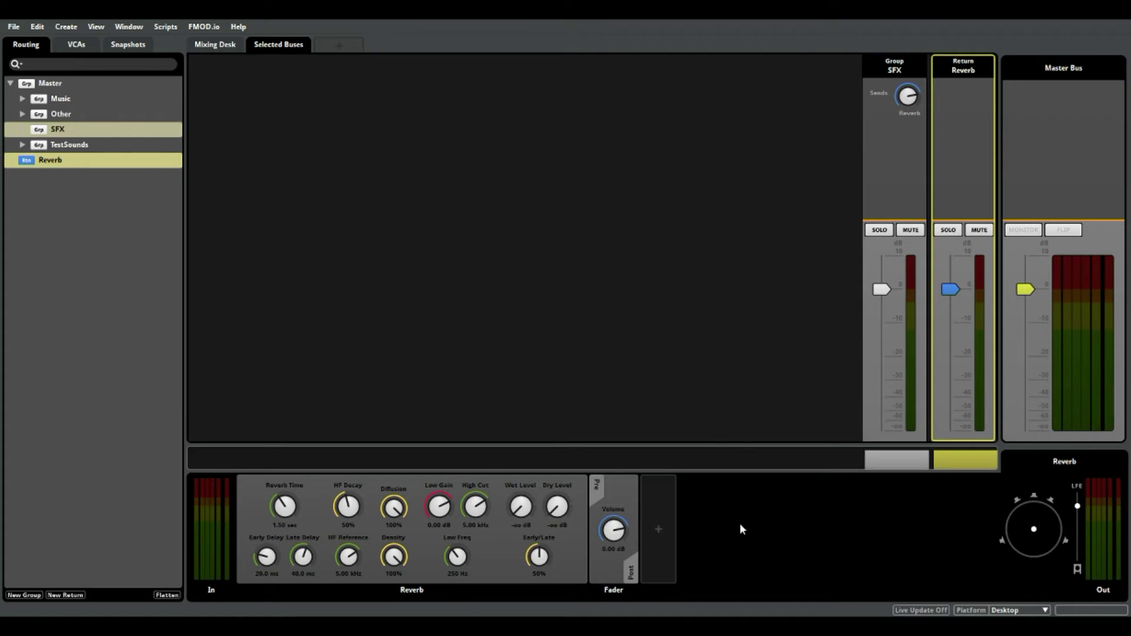
Step: Show the snapshot list and switch back and forth between Reverb Room 1 and Reverb Room 2
{"action": "left_click", "coordinate": [124, 45]}
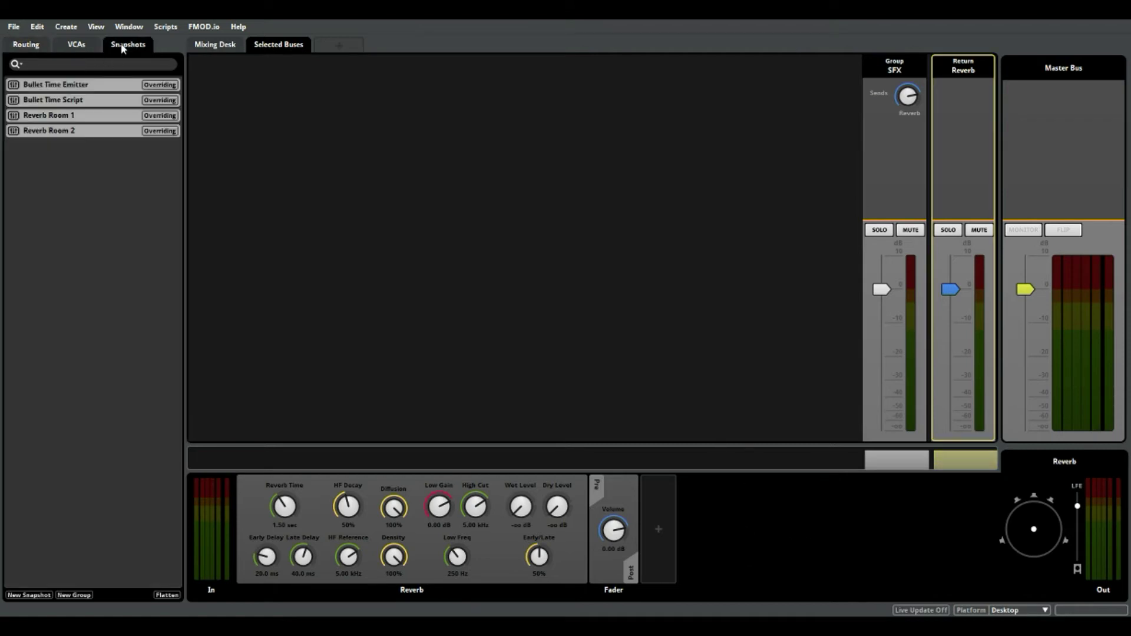
{"action": "left_click", "coordinate": [108, 117]}
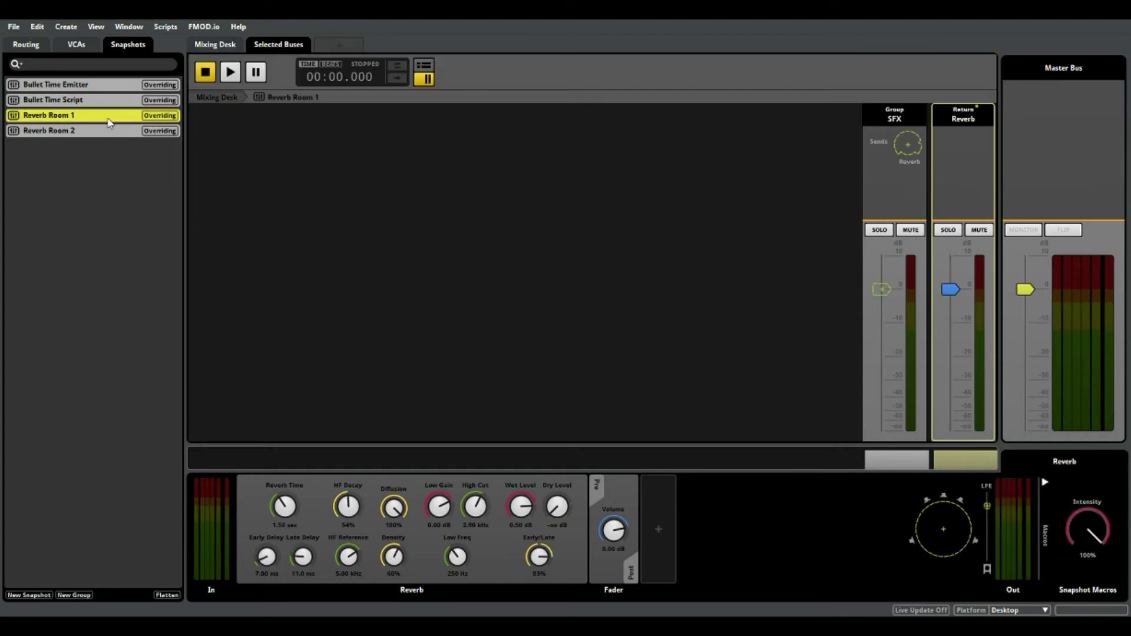
{"action": "left_click", "coordinate": [75, 131]}
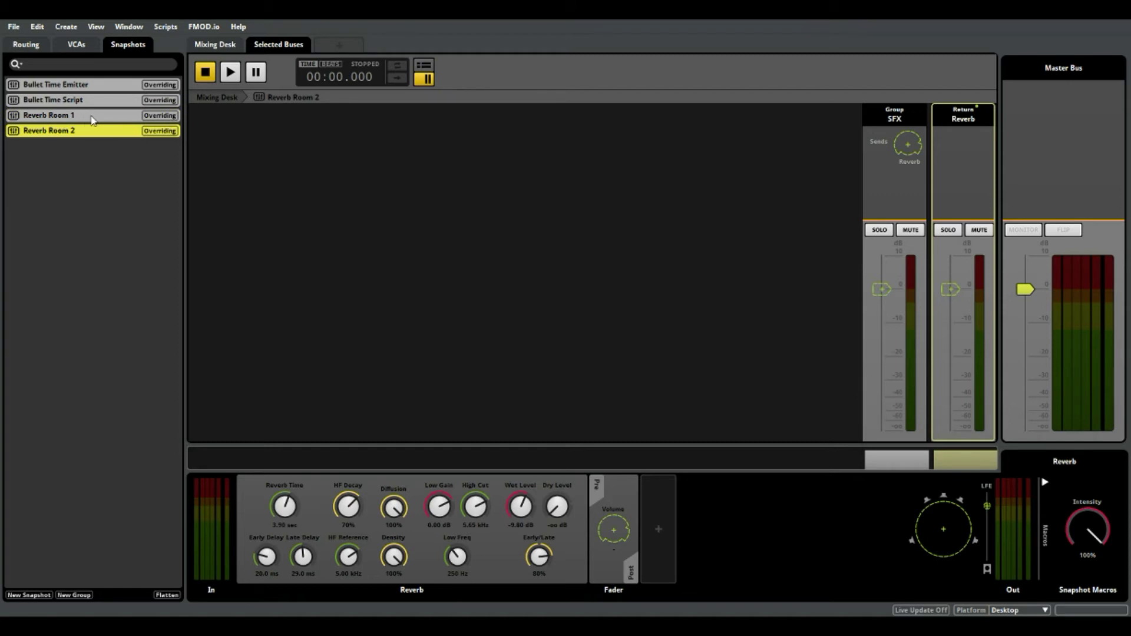
{"action": "left_click", "coordinate": [93, 117]}
{"action": "left_click", "coordinate": [94, 133]}
{"action": "left_click", "coordinate": [94, 117]}
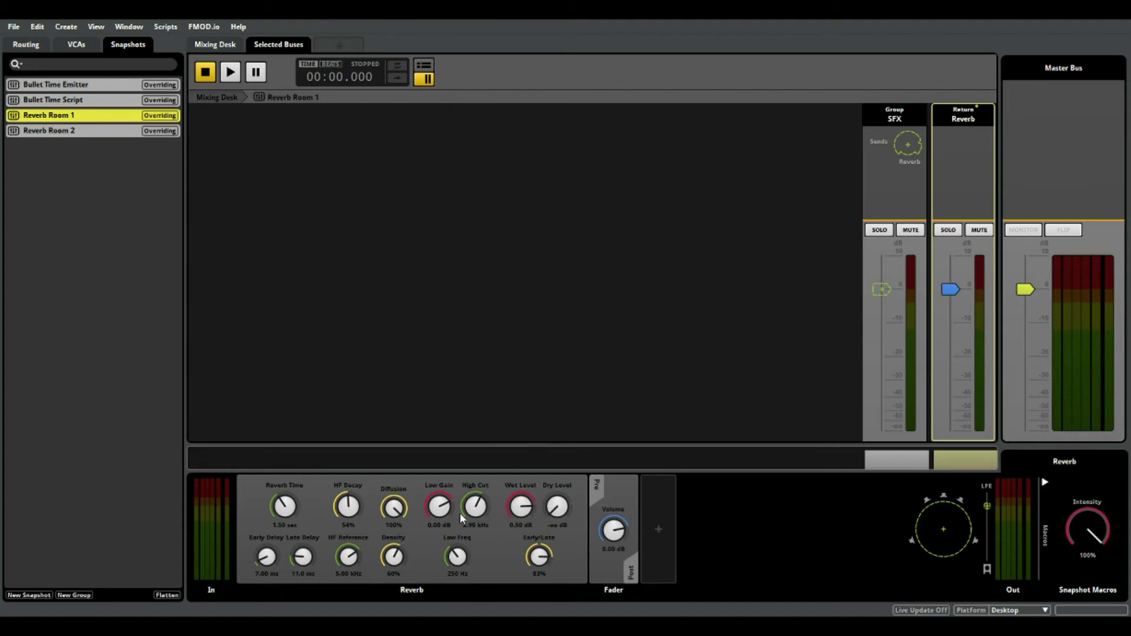
Step: Compare the reverb effect in Reverb Room 1 and Reverb Room 2, leaving Reverb Room 1 open
{"action": "left_click", "coordinate": [485, 537]}
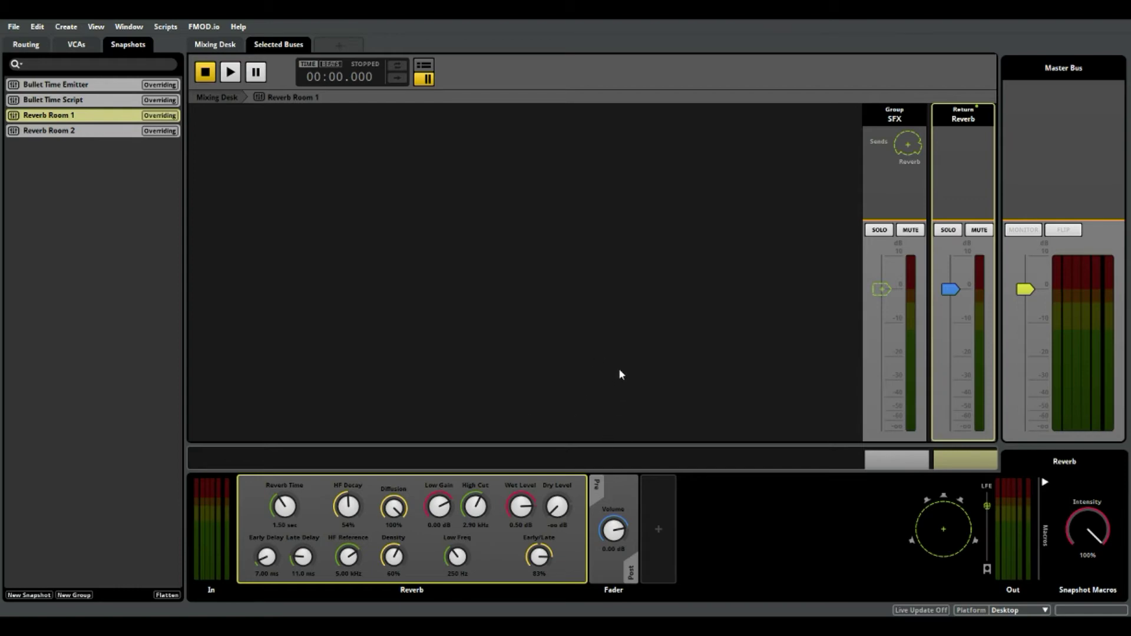
{"action": "left_click", "coordinate": [787, 538]}
{"action": "left_click", "coordinate": [108, 131]}
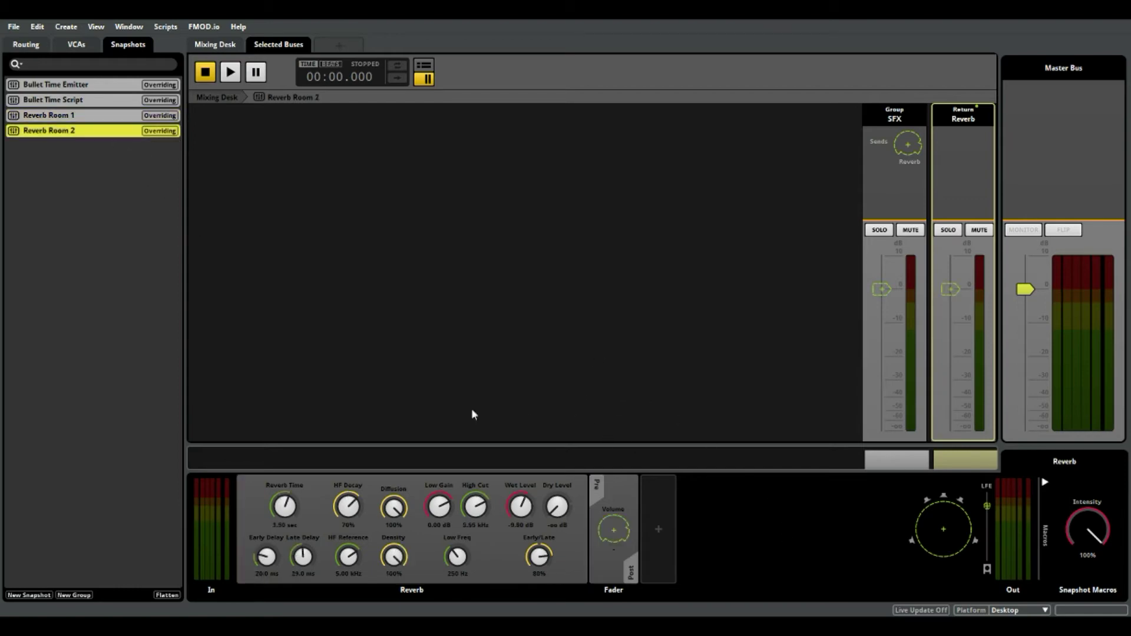
{"action": "left_click", "coordinate": [497, 543]}
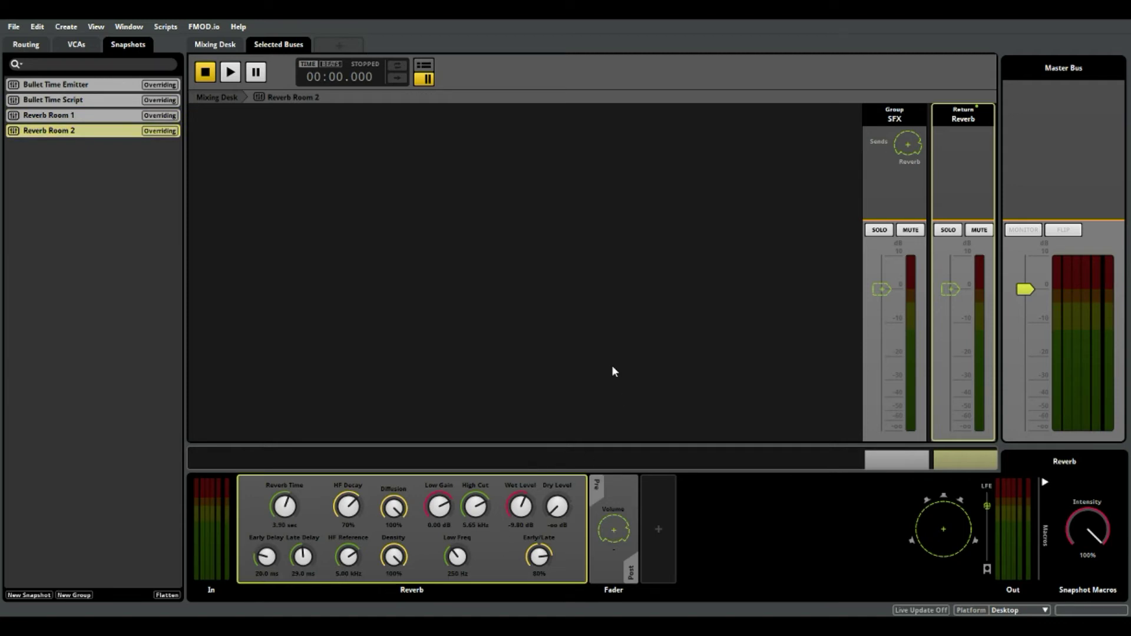
{"action": "left_click", "coordinate": [772, 520]}
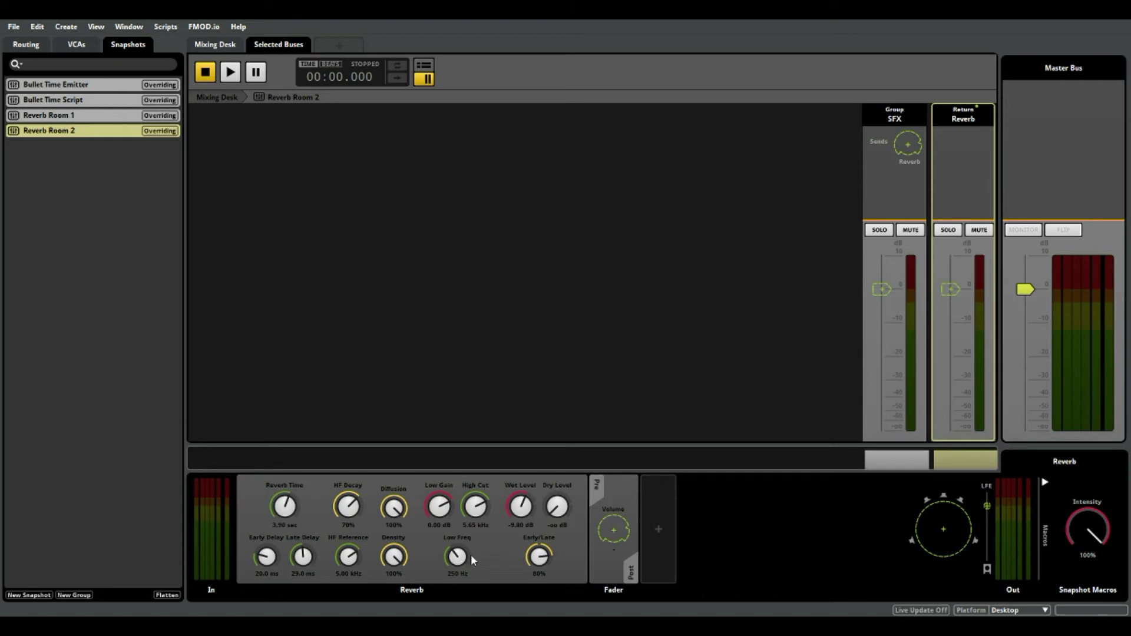
{"action": "left_click", "coordinate": [83, 116]}
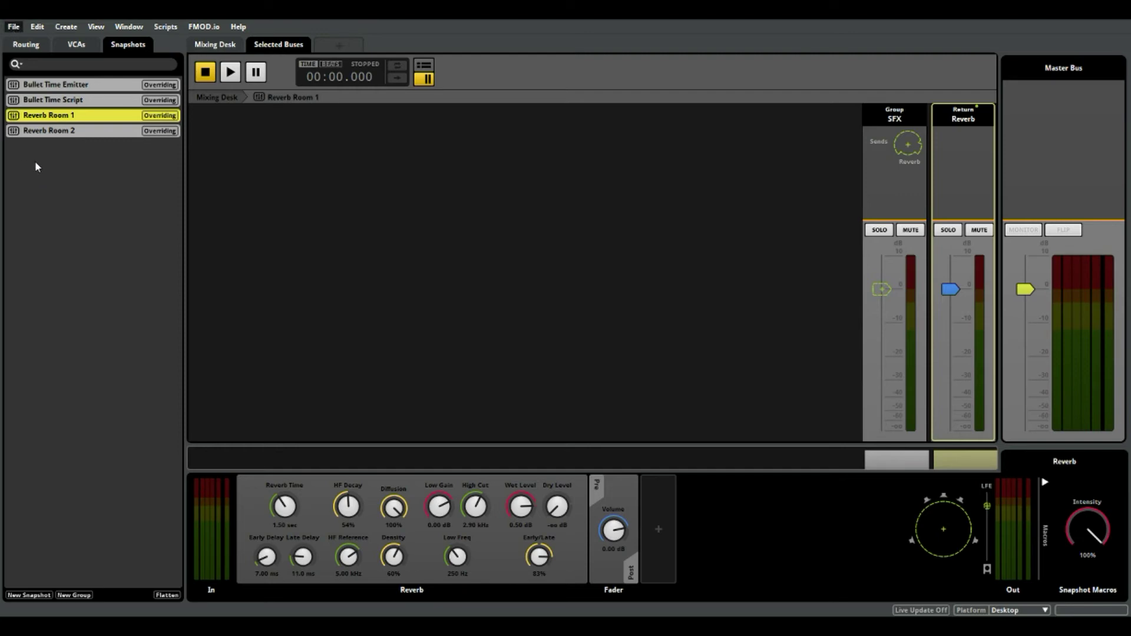
{"action": "left_click", "coordinate": [235, 189]}
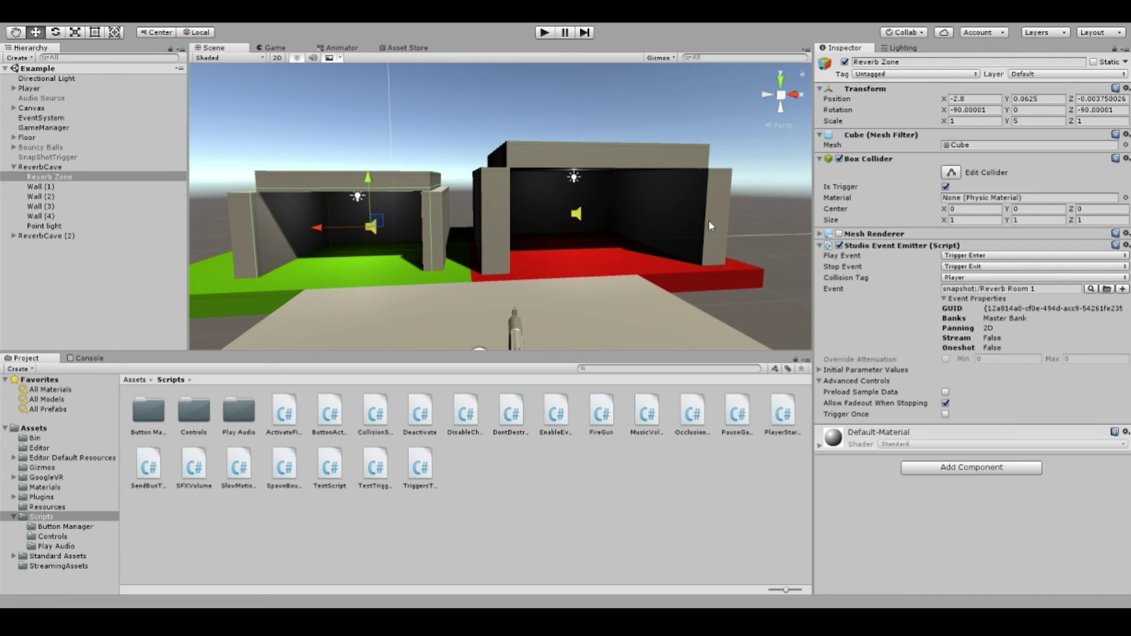
Step: Check that the red cave's Reverb Zone emitter plays snapshot:/Reverb Room 2, then enter Play mode
{"action": "left_click", "coordinate": [13, 236]}
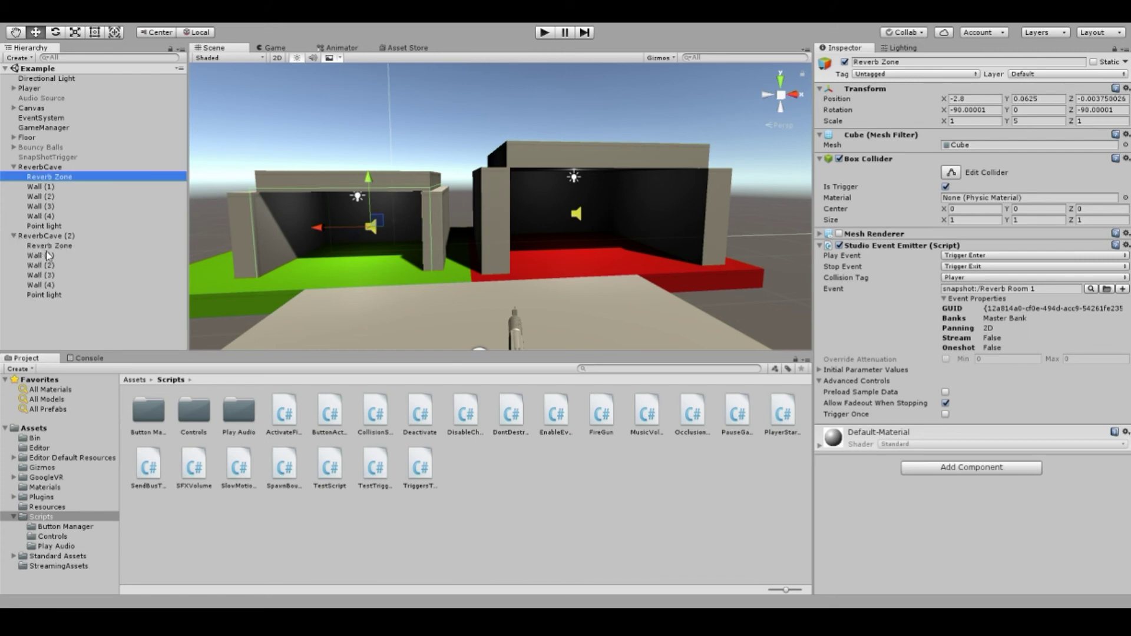
{"action": "left_click", "coordinate": [50, 245]}
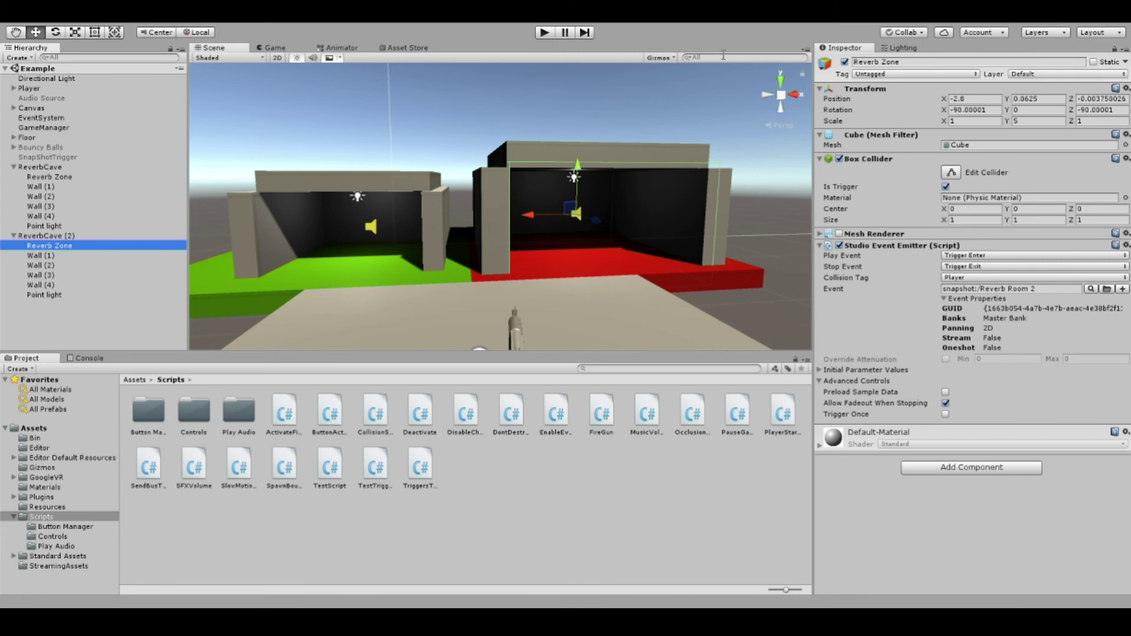
{"action": "left_click", "coordinate": [544, 33]}
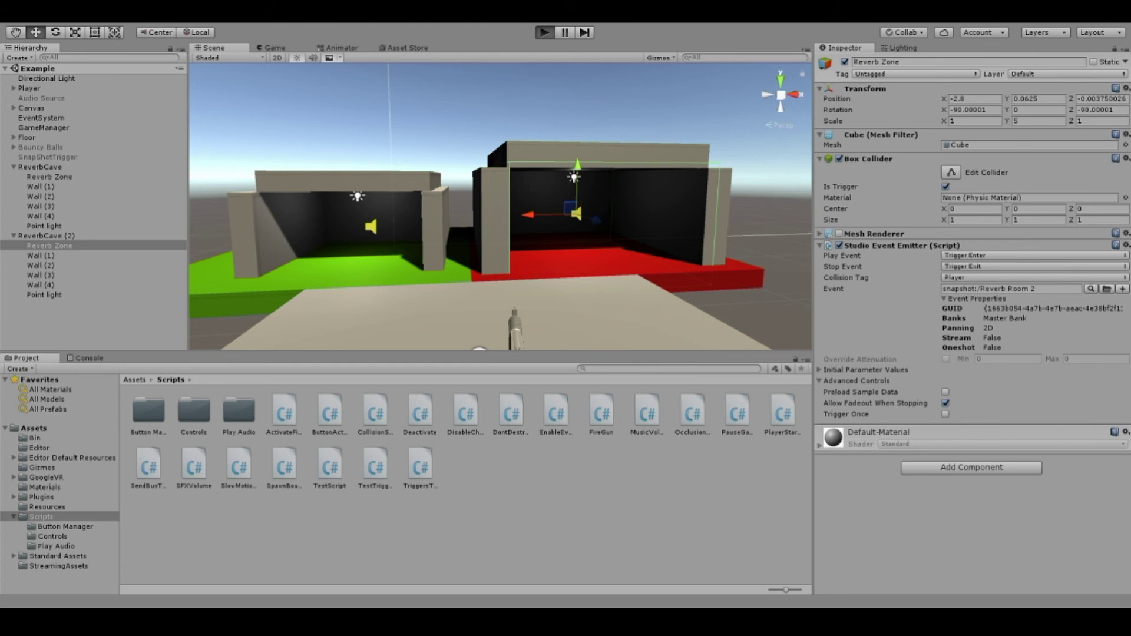
Step: Walk the player into the green cave, on into the red cave, and back out
{"action": "key", "text": "w"}
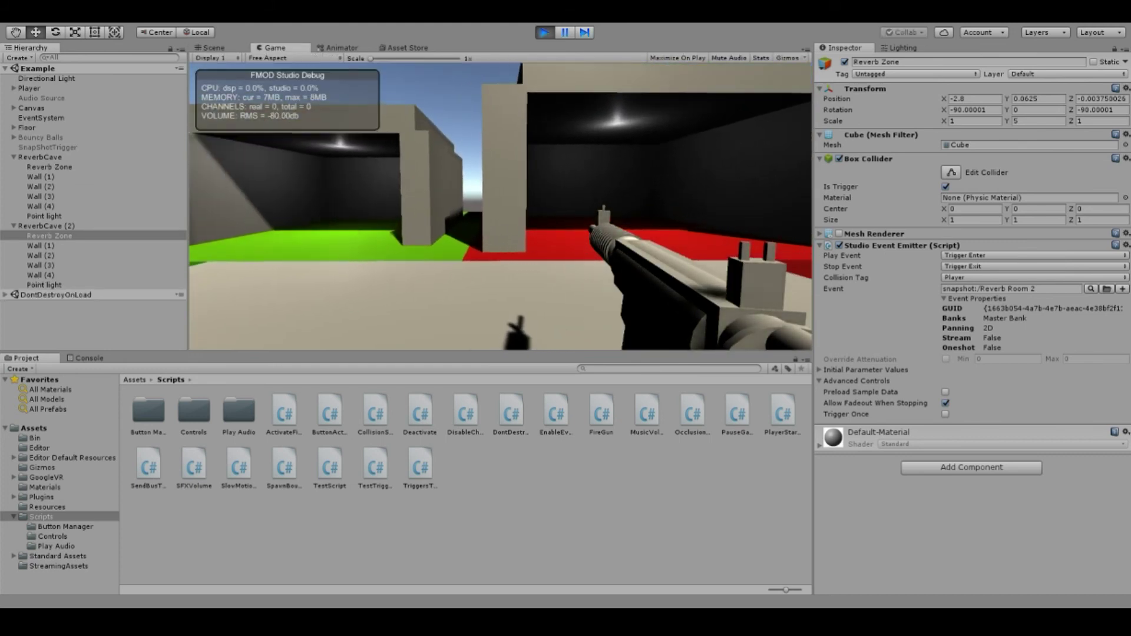
{"action": "key", "text": "w"}
{"action": "key", "text": "w"}
{"action": "key", "text": "w"}
{"action": "key", "text": "w"}
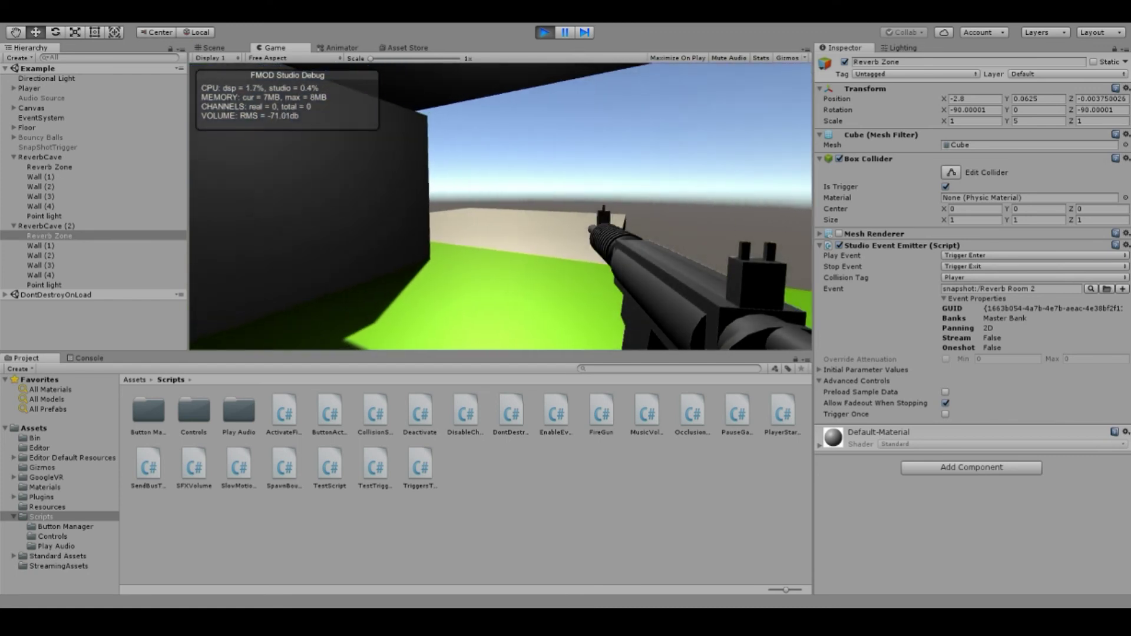
{"action": "key", "text": "w"}
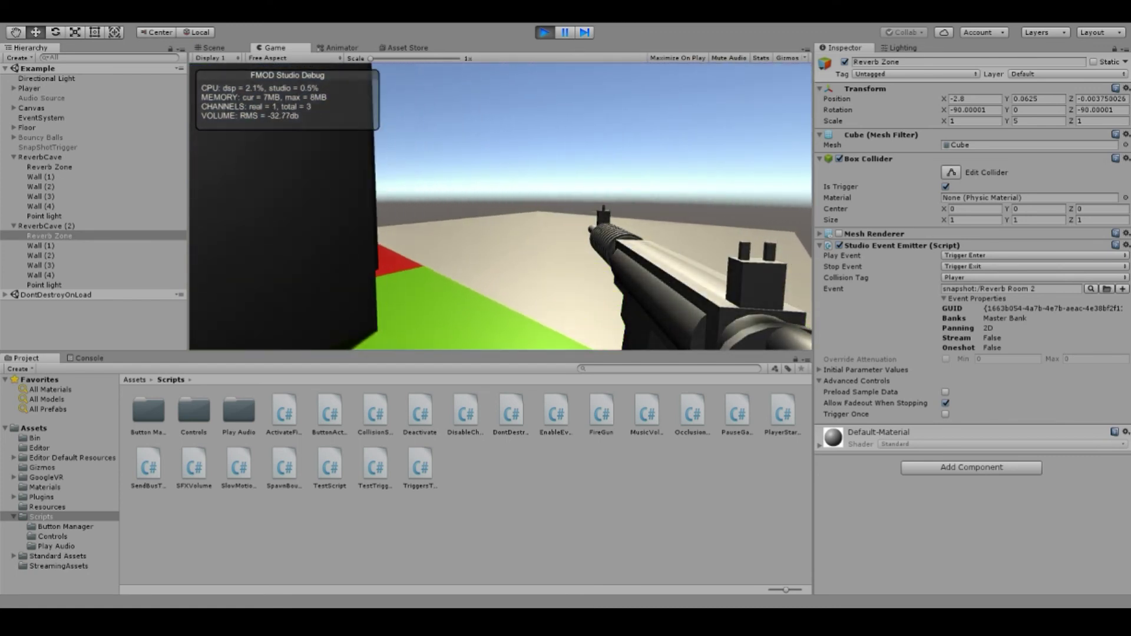
{"action": "key", "text": "w"}
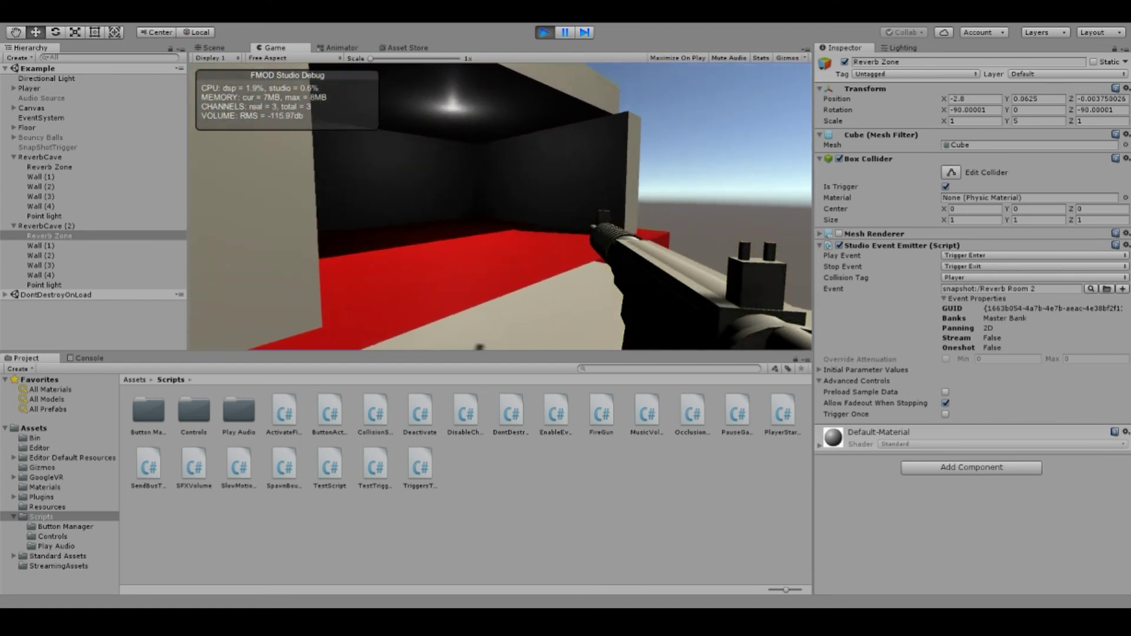
{"action": "key", "text": "w"}
{"action": "key", "text": "w"}
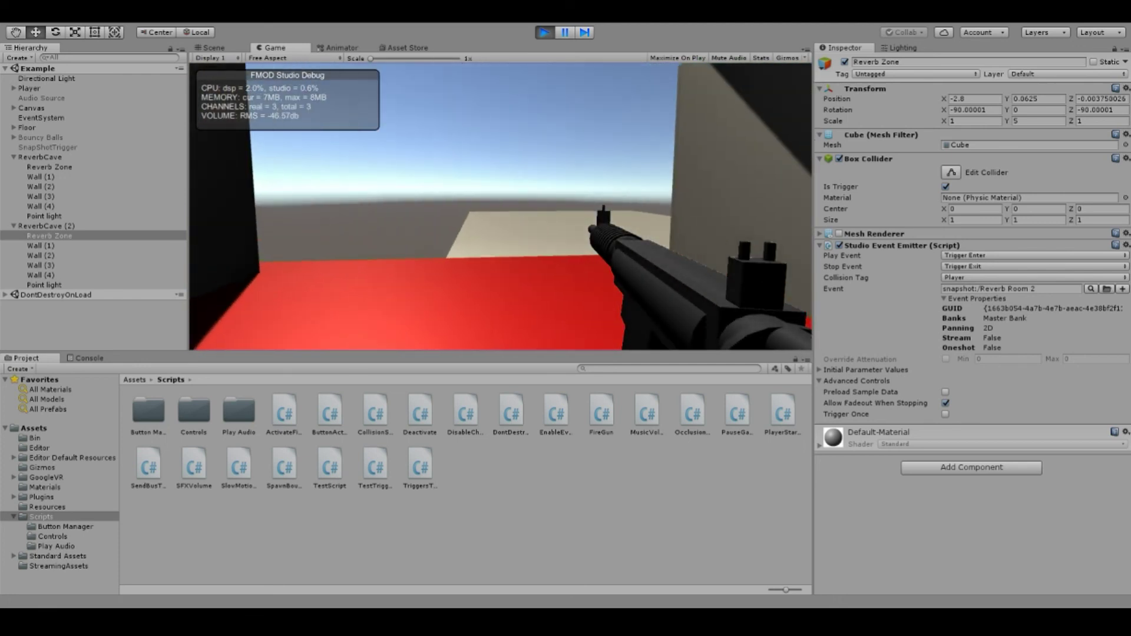
{"action": "key", "text": "w"}
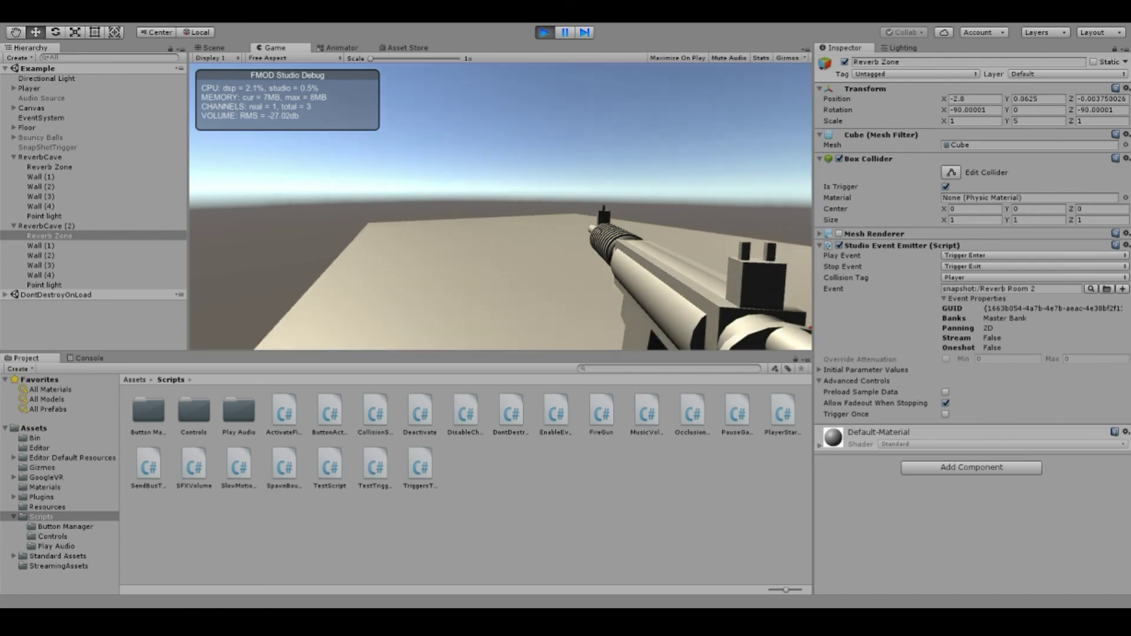
{"action": "key", "text": "w"}
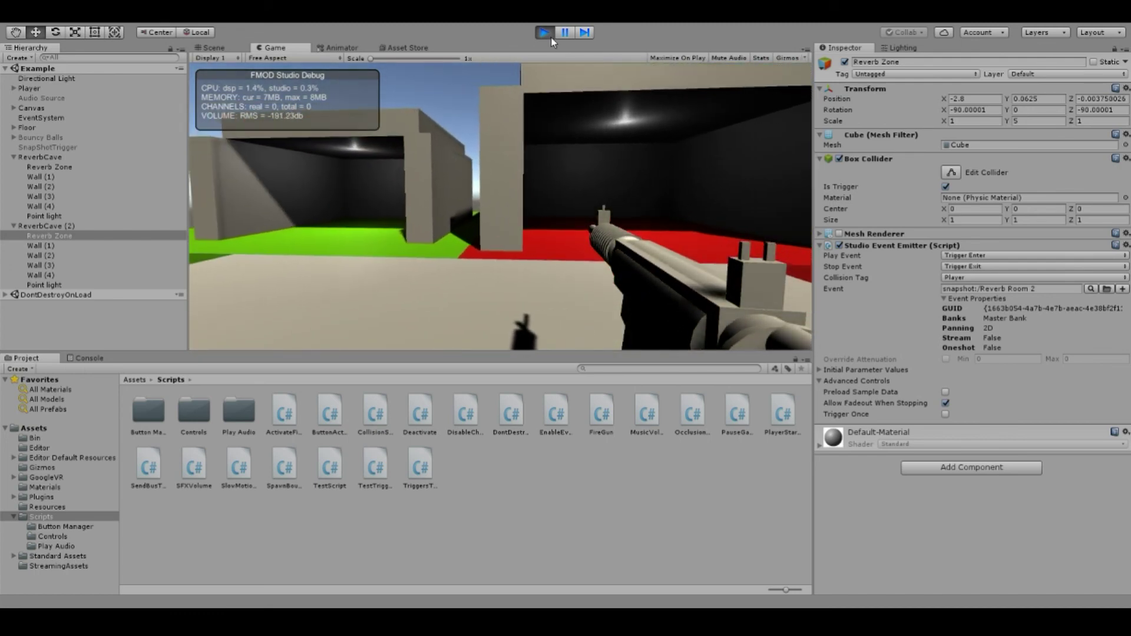
Step: Stop the game to return to the editor's Scene view of both caves
{"action": "left_click", "coordinate": [545, 33]}
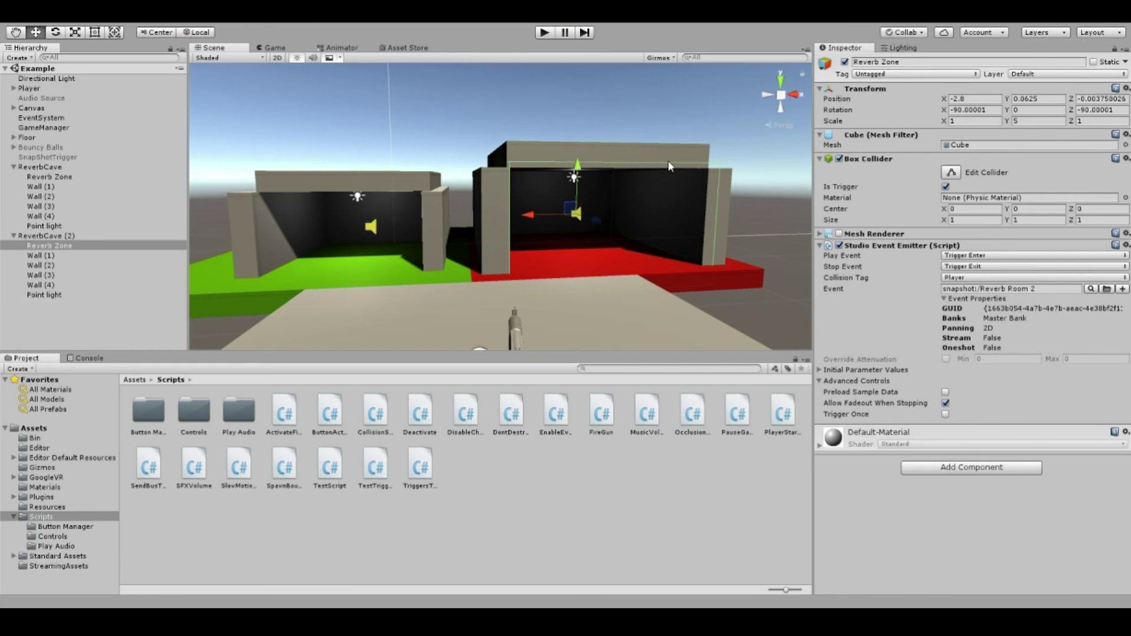